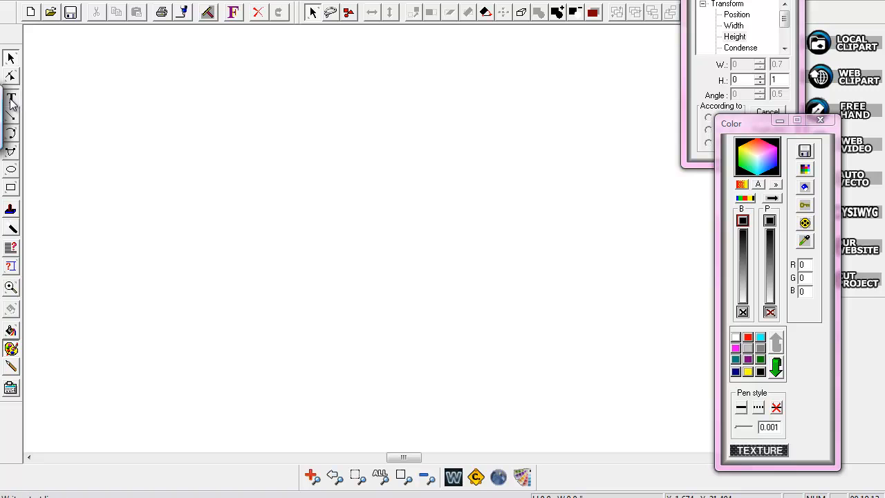
# - Write the text PANTHERS in RT Jonny D TTF Rhinestone Font at a height of 1 inch
pyautogui.click(233, 12)
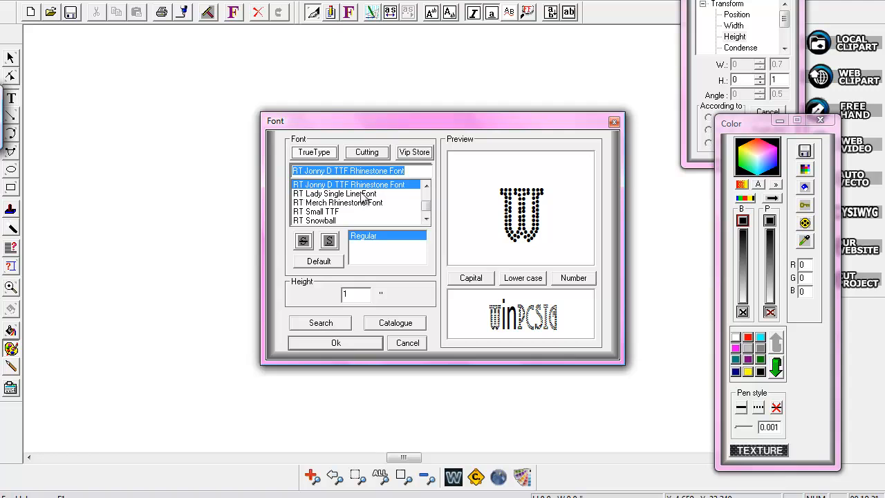
pyautogui.click(343, 343)
pyautogui.click(172, 173)
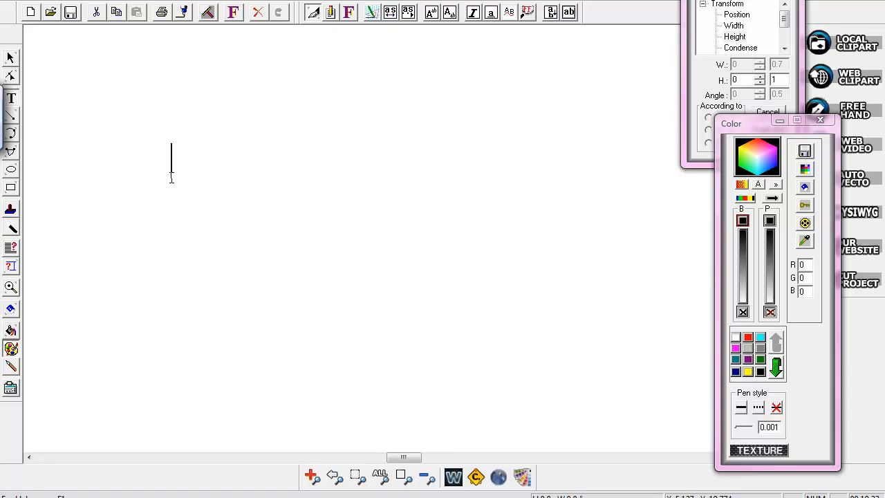
pyautogui.write('p')
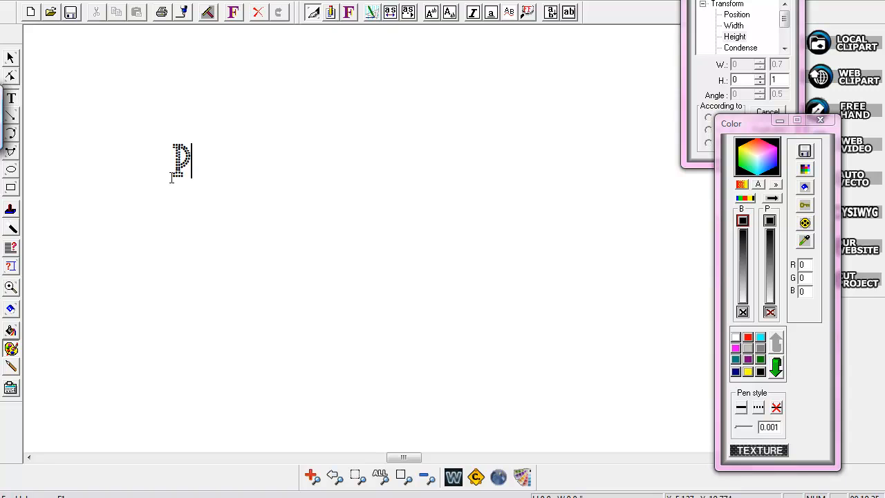
pyautogui.write('ANTHERS')
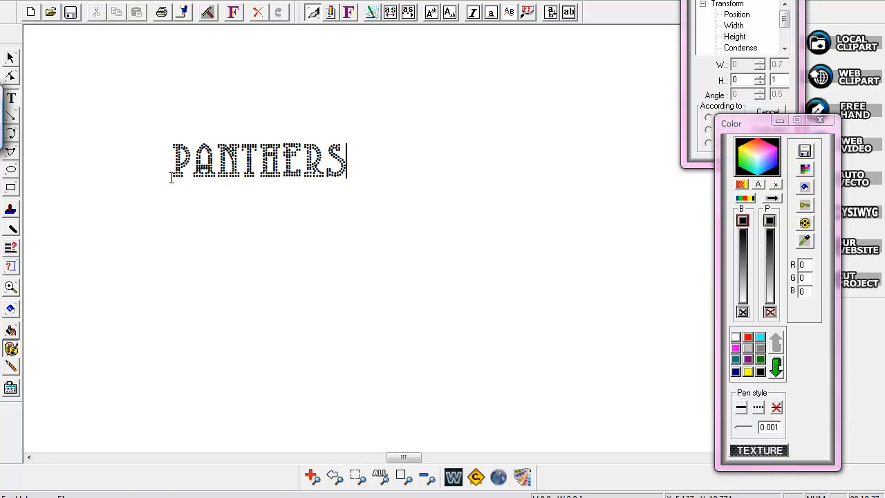
pyautogui.click(11, 58)
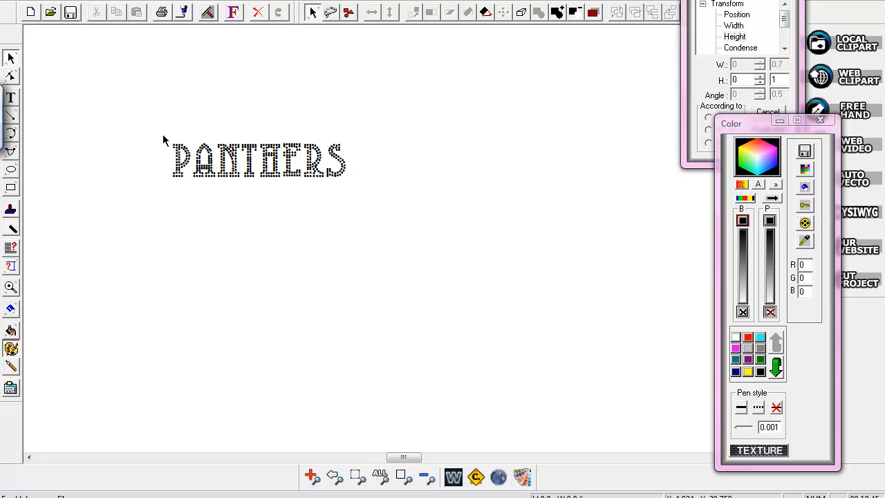
# - Enlarge the PANTHERS text to about 11.78 inches wide by 2.32 inches high and reposition it on the work area
pyautogui.moveTo(162, 133); pyautogui.dragTo(367, 199)
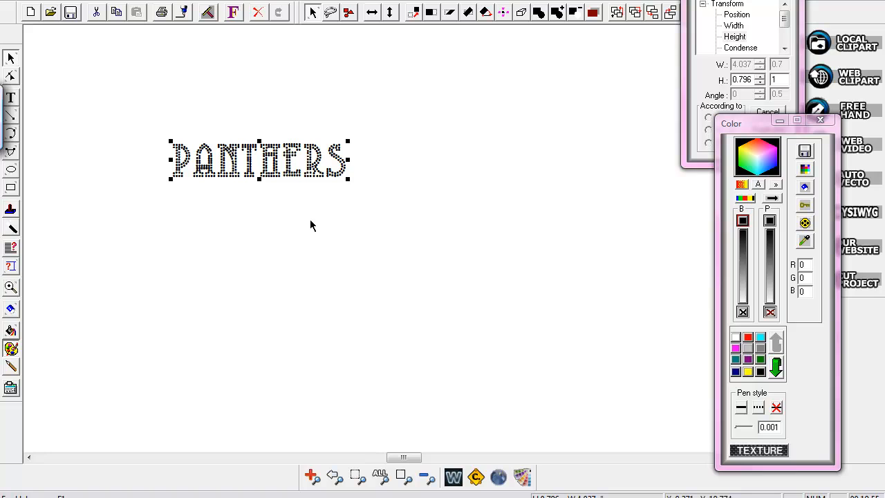
pyautogui.moveTo(142, 131); pyautogui.dragTo(402, 227)
pyautogui.moveTo(350, 142); pyautogui.dragTo(681, 75)
pyautogui.moveTo(487, 121); pyautogui.dragTo(375, 213)
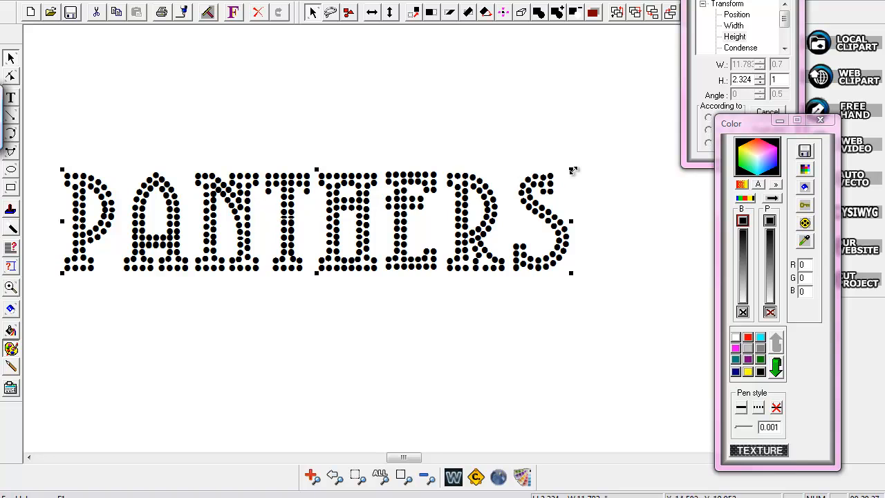
pyautogui.click(455, 146)
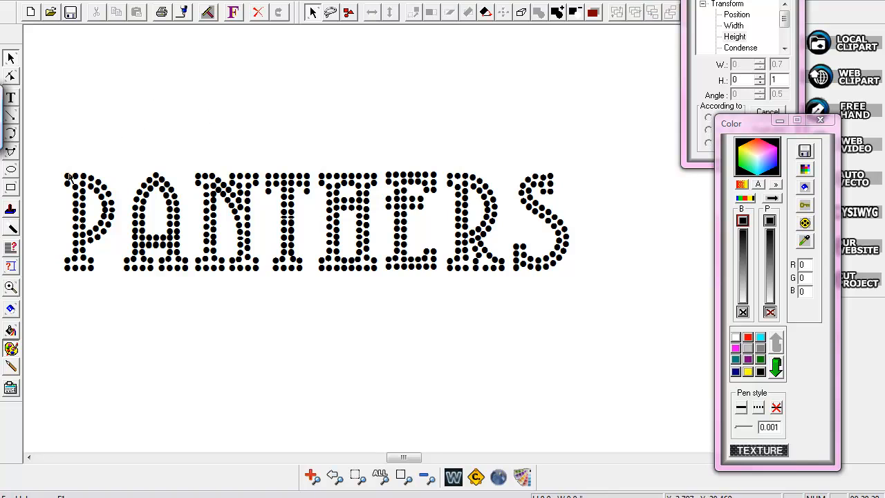
# - Examine the stone layout and spacing within and between the PANTHERS letters at close range
pyautogui.click(10, 287)
pyautogui.moveTo(52, 153); pyautogui.dragTo(225, 272)
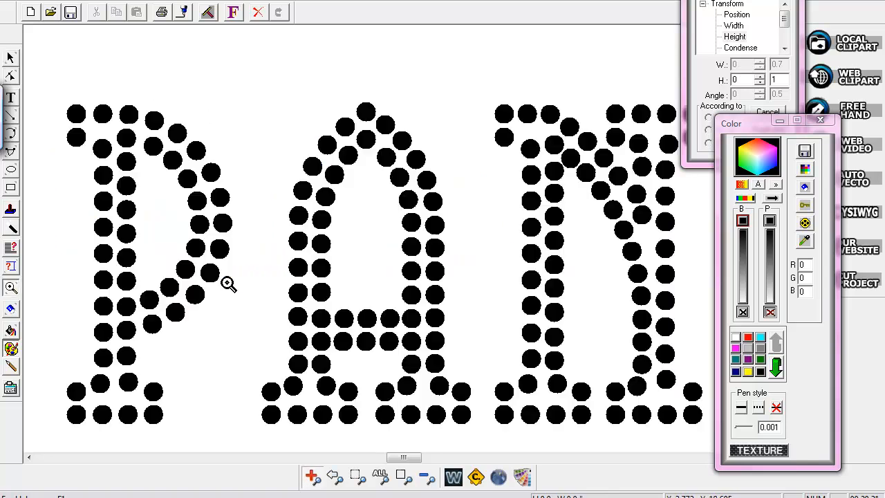
pyautogui.moveTo(404, 458)
pyautogui.mouseDown()
pyautogui.moveTo(430, 472)
pyautogui.moveTo(461, 470)
pyautogui.moveTo(401, 476)
pyautogui.mouseUp()
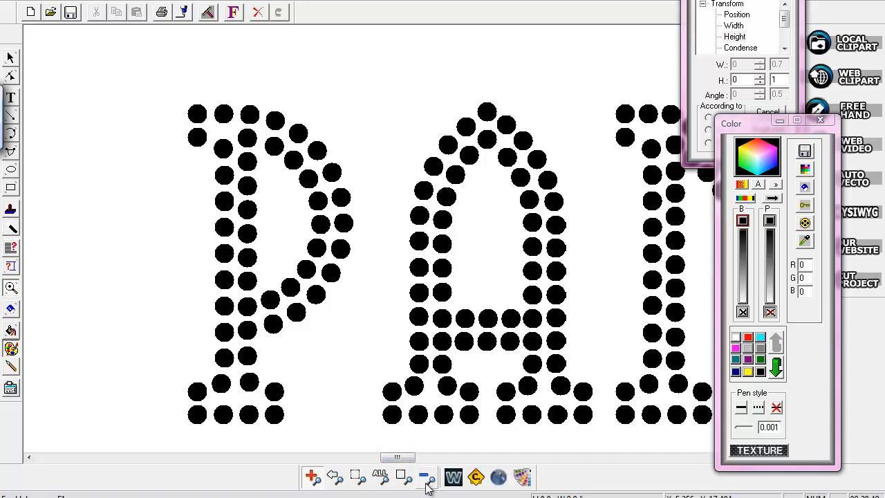
pyautogui.click(427, 477)
pyautogui.moveTo(415, 461); pyautogui.dragTo(423, 462)
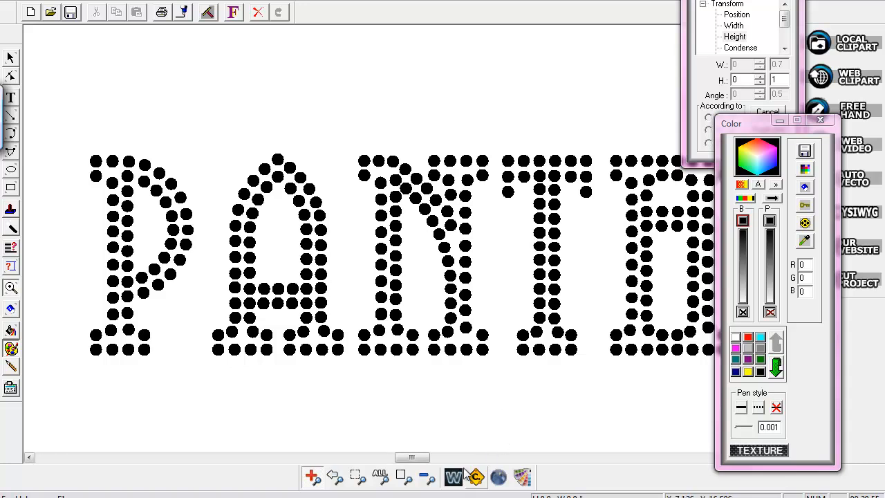
pyautogui.click(428, 477)
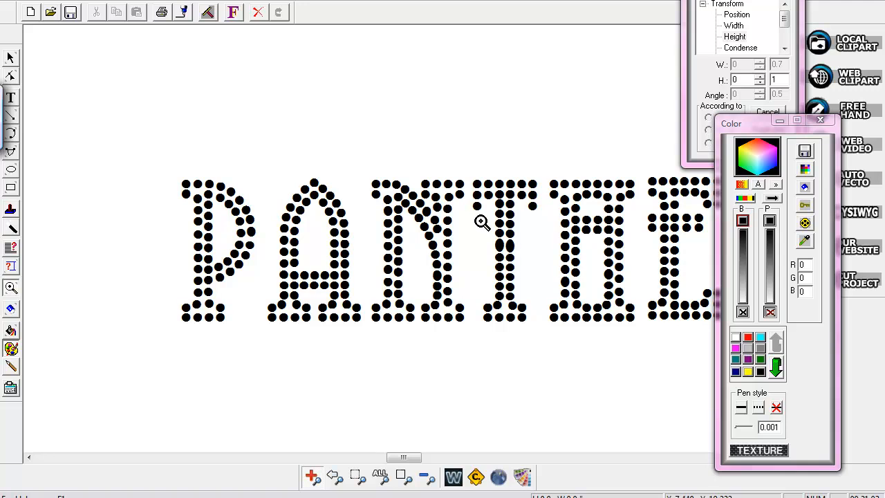
pyautogui.click(529, 276)
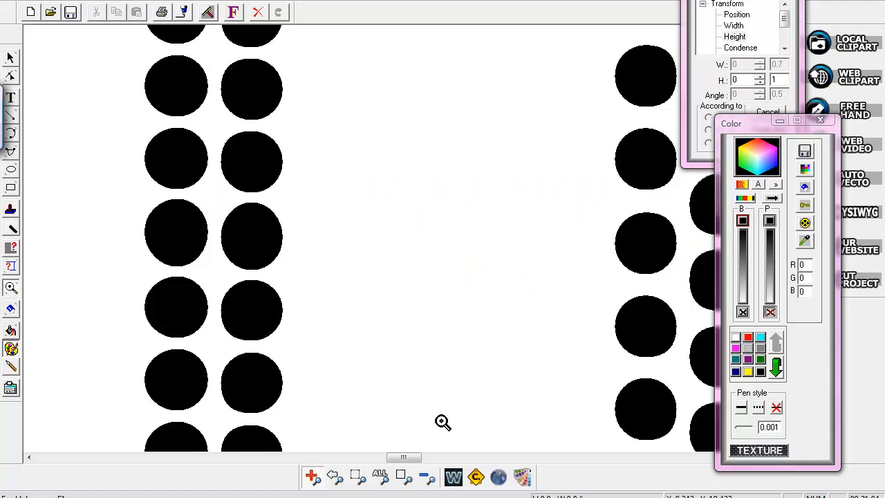
pyautogui.click(426, 476)
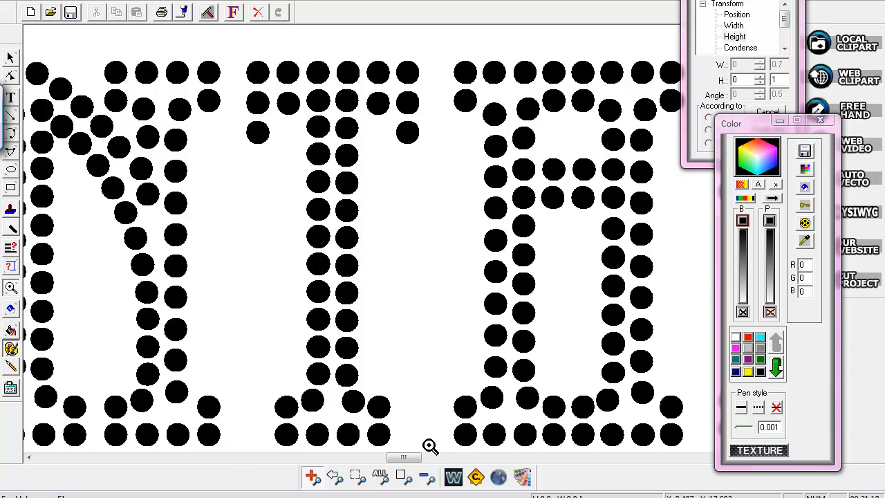
pyautogui.click(429, 481)
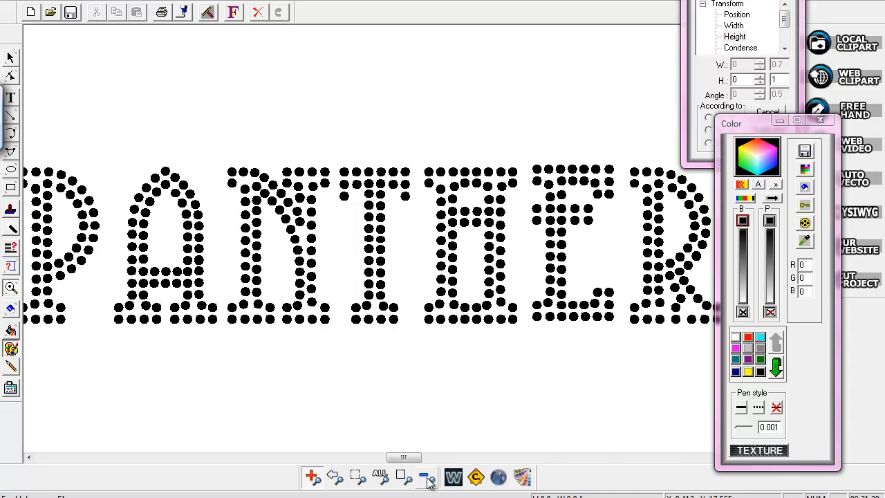
pyautogui.click(427, 478)
pyautogui.moveTo(408, 459); pyautogui.dragTo(412, 461)
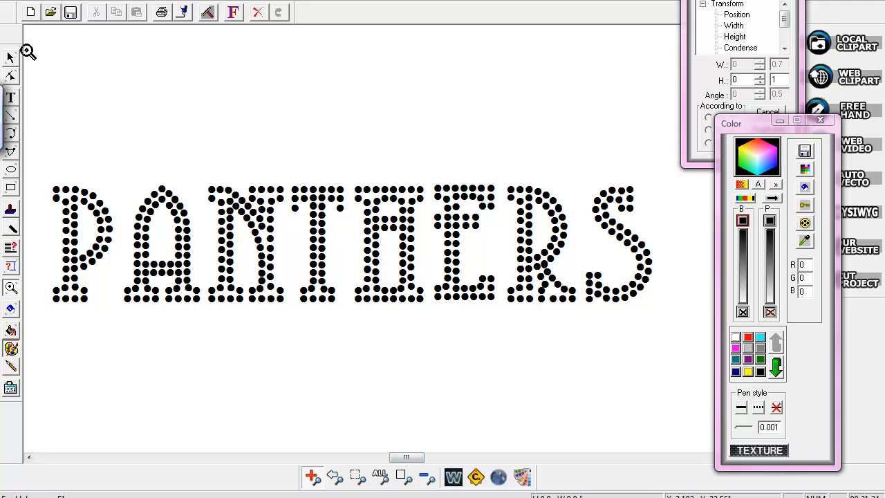
# - Convert the PANTHERS text to paths and check that individual stones in the N can be selected
pyautogui.click(11, 58)
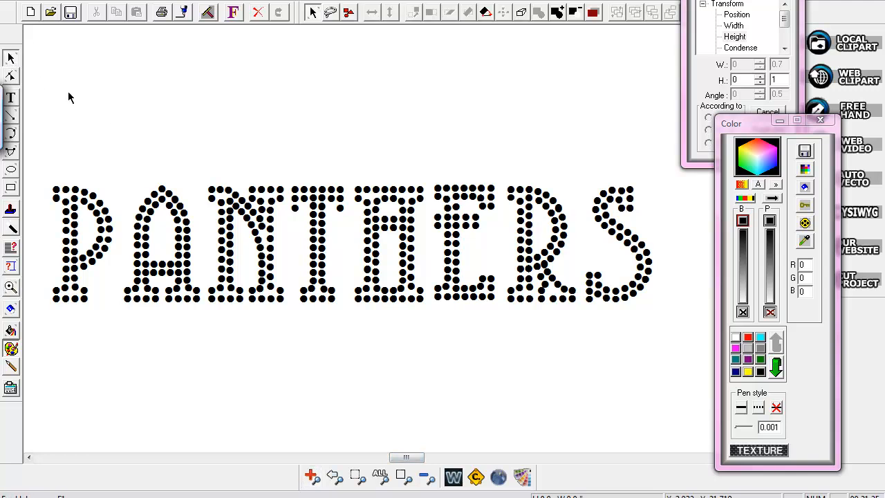
pyautogui.moveTo(35, 155); pyautogui.dragTo(702, 350)
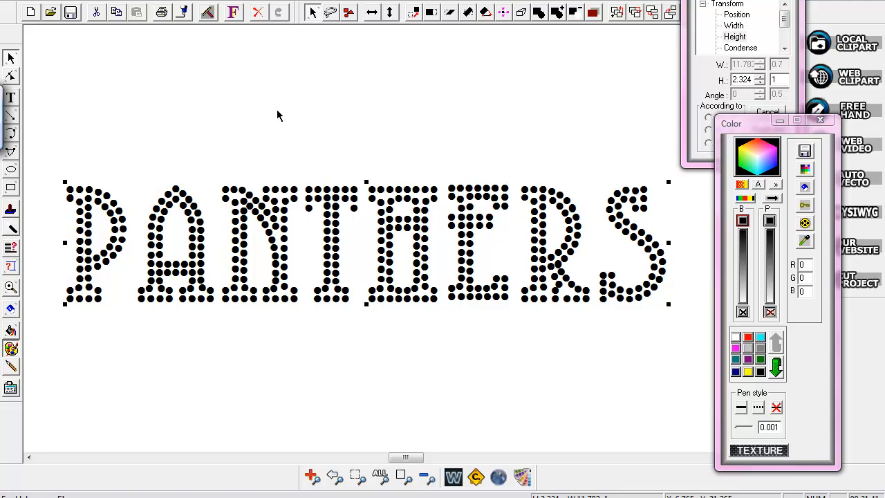
pyautogui.click(160, 2)
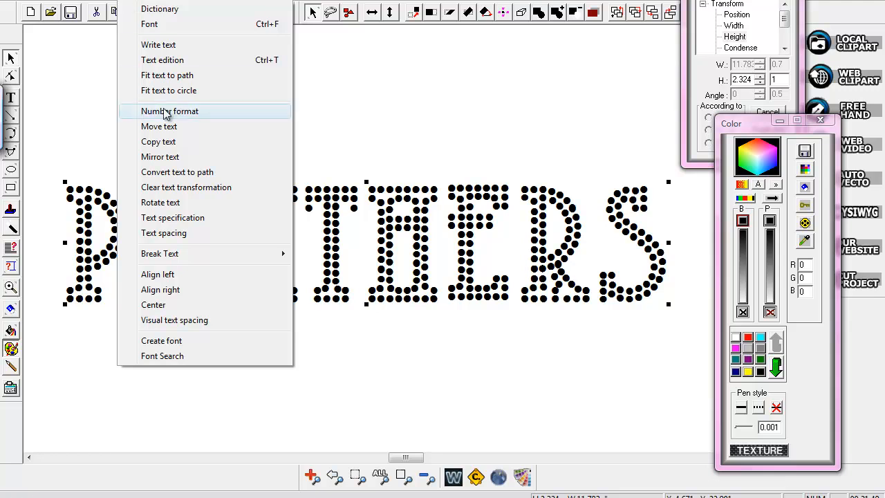
pyautogui.click(165, 173)
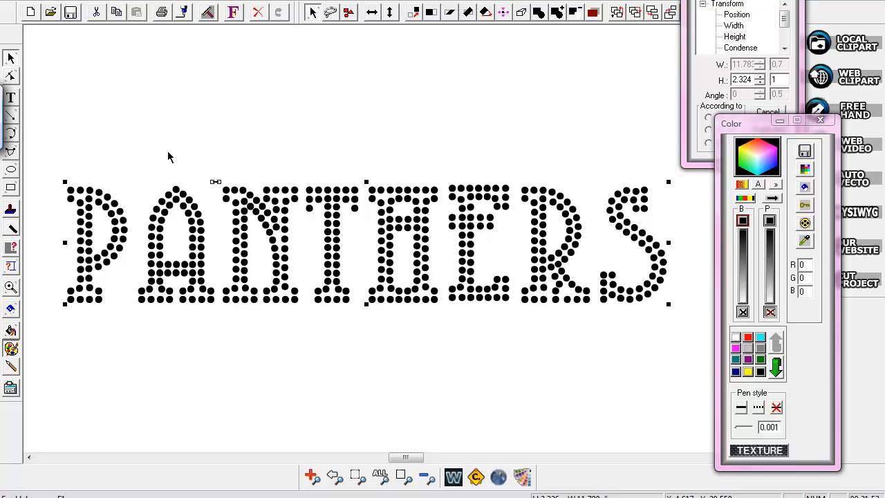
pyautogui.click(178, 147)
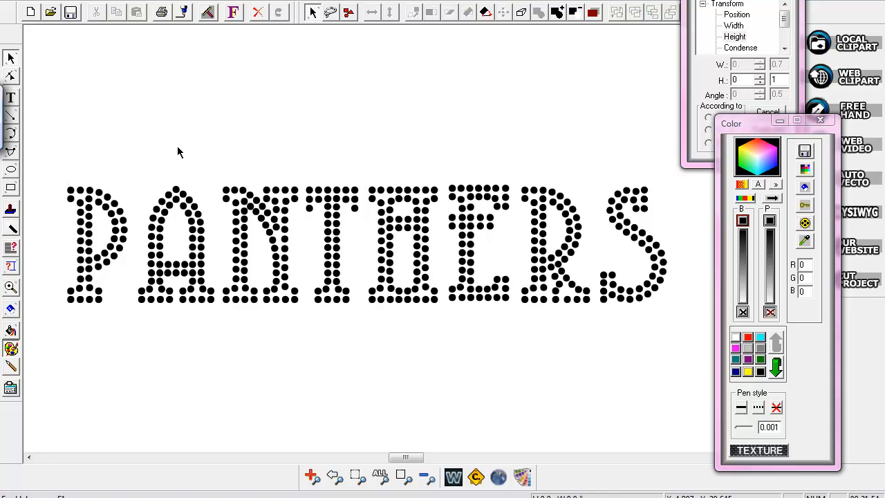
pyautogui.click(223, 187)
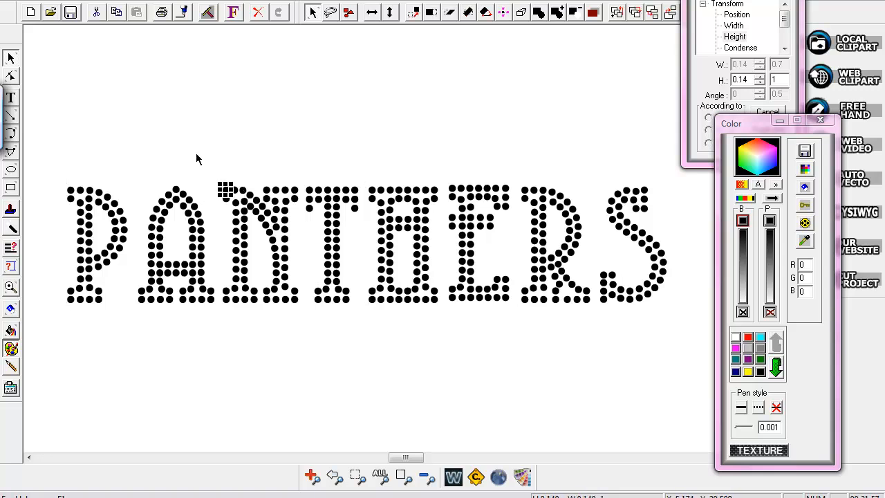
pyautogui.click(247, 178)
pyautogui.click(243, 192)
pyautogui.click(266, 191)
pyautogui.click(283, 161)
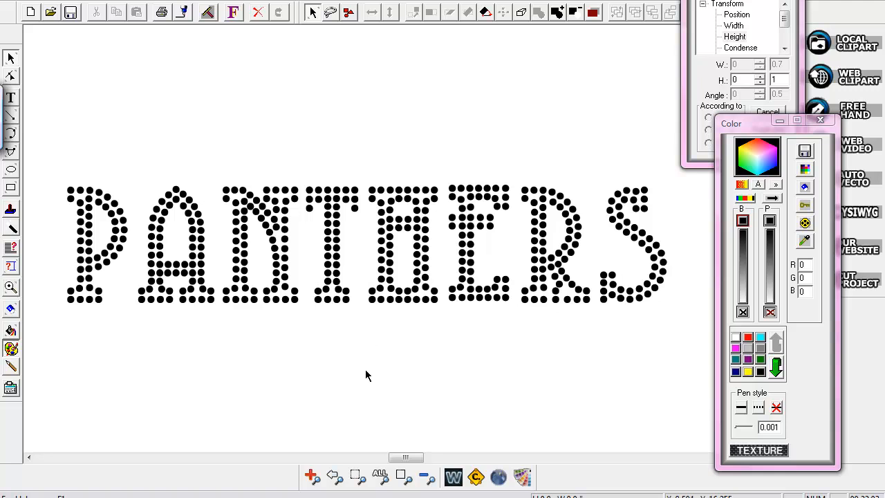
# - Select all stones of the letter P and nudge them right until the P sits close to the A
pyautogui.click(426, 477)
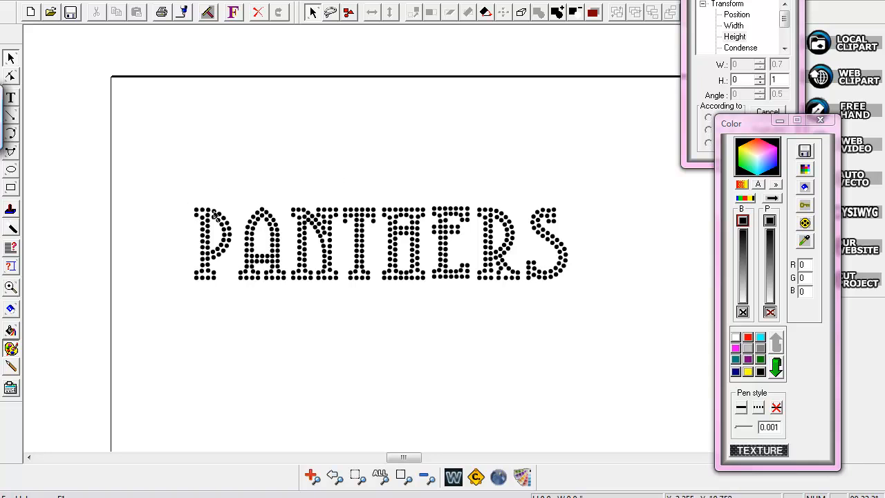
pyautogui.click(10, 287)
pyautogui.moveTo(182, 191); pyautogui.dragTo(581, 307)
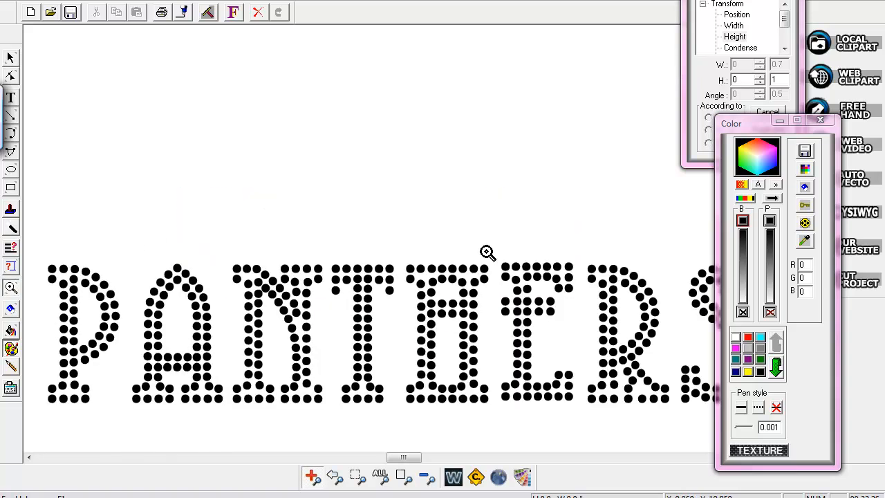
pyautogui.moveTo(413, 459); pyautogui.dragTo(418, 461)
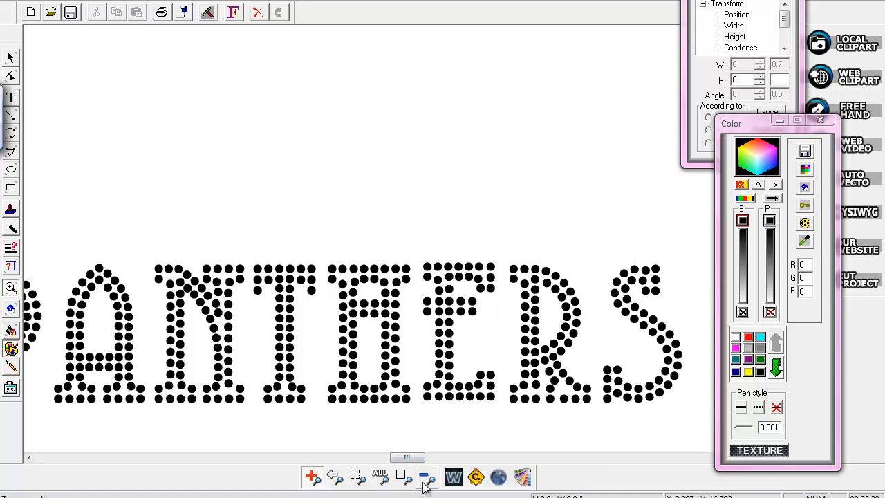
pyautogui.click(426, 478)
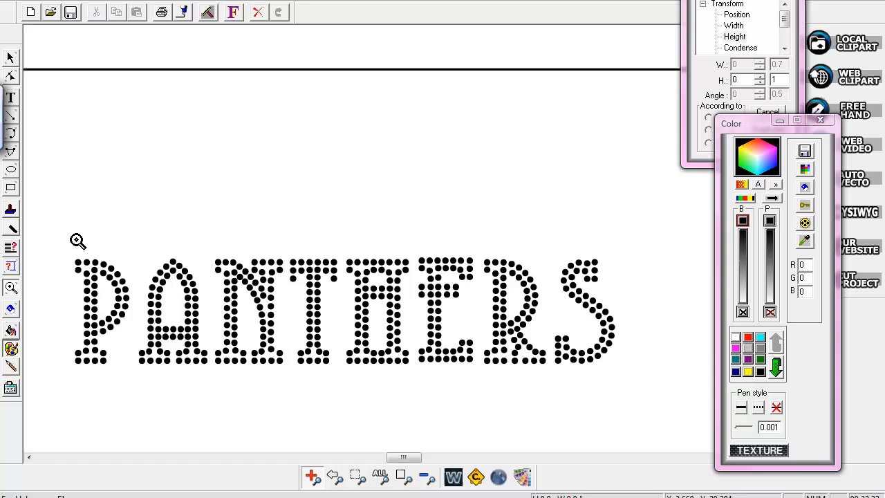
pyautogui.click(10, 58)
pyautogui.moveTo(135, 330); pyautogui.dragTo(136, 388)
pyautogui.press('Right')
pyautogui.press('Right')
pyautogui.press('Right')
pyautogui.press('Right')
pyautogui.press('Right')
pyautogui.press('Right')
pyautogui.press('Right')
pyautogui.press('Right')
pyautogui.press('Right')
pyautogui.press('Right')
pyautogui.press('Right')
pyautogui.press('Right')
pyautogui.press('Right')
# - Close the gaps before the N and T by nudging P and A right, then the whole PAN group
pyautogui.click(84, 253)
pyautogui.moveTo(85, 253); pyautogui.dragTo(211, 373)
pyautogui.press('Right')
pyautogui.press('Right')
pyautogui.press('Right')
pyautogui.moveTo(60, 233); pyautogui.dragTo(286, 381)
pyautogui.press('Right')
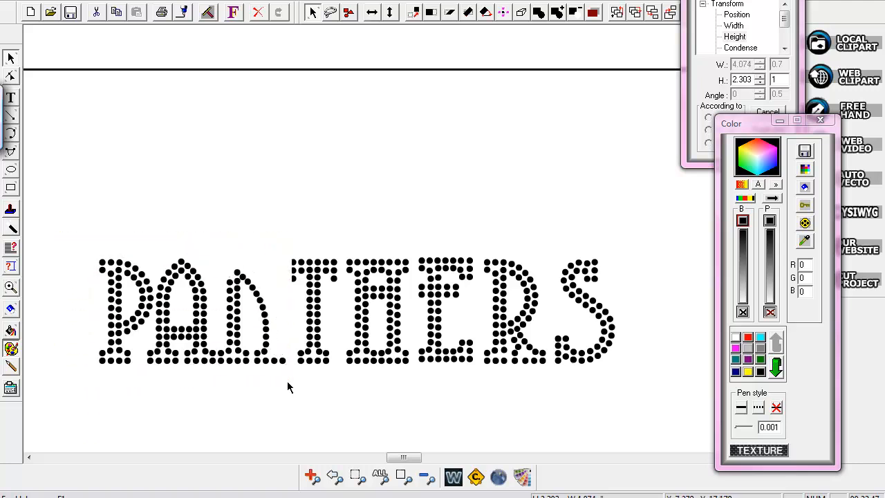
# - Nudge the PANT letters right against the H, and the PANTH letters right toward the E
pyautogui.moveTo(76, 235); pyautogui.dragTo(341, 378)
pyautogui.moveTo(78, 228); pyautogui.dragTo(415, 387)
pyautogui.press('Right')
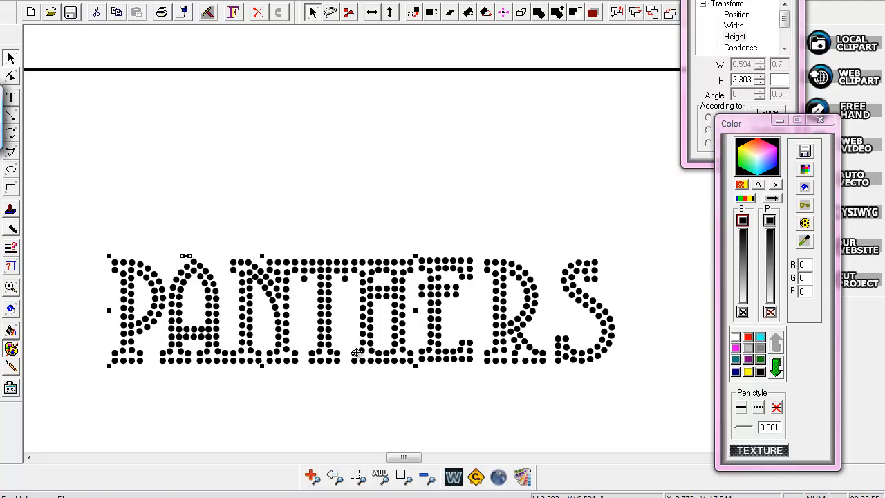
# - Select the PANTHE letters and nudge them right until they meet the R, adjusting their vertical alignment
pyautogui.moveTo(87, 223); pyautogui.dragTo(477, 383)
pyautogui.press('Right')
pyautogui.press('Down')
pyautogui.press('Right')
pyautogui.press('Up')
pyautogui.press('Right')
pyautogui.press('Right')
# - Nudge the PANTHER letters right until they meet the S, and clear the selection
pyautogui.moveTo(75, 227); pyautogui.dragTo(549, 387)
pyautogui.press('Right')
pyautogui.press('Right')
pyautogui.press('Right')
pyautogui.press('Right')
pyautogui.click(555, 411)
# - Open the rhinestone transformation settings, place the window beside the design, and select a stone at the top of the N
pyautogui.moveTo(88, 228); pyautogui.dragTo(385, 194)
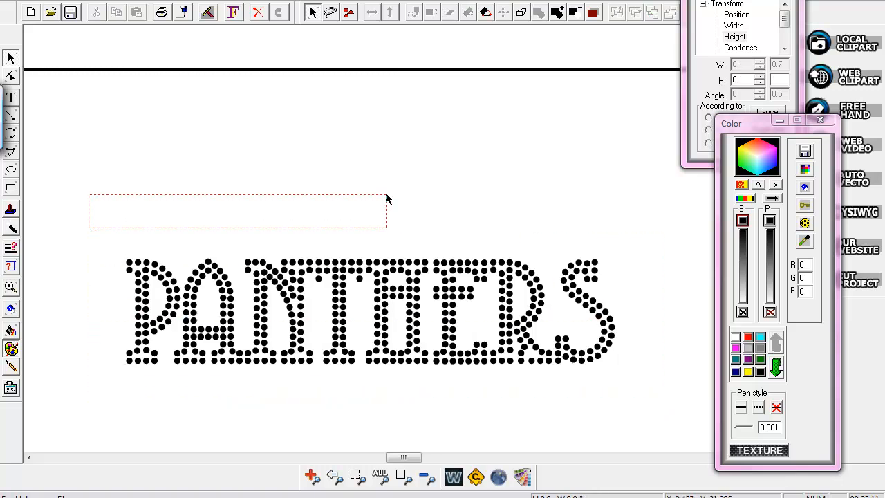
pyautogui.click(424, 261)
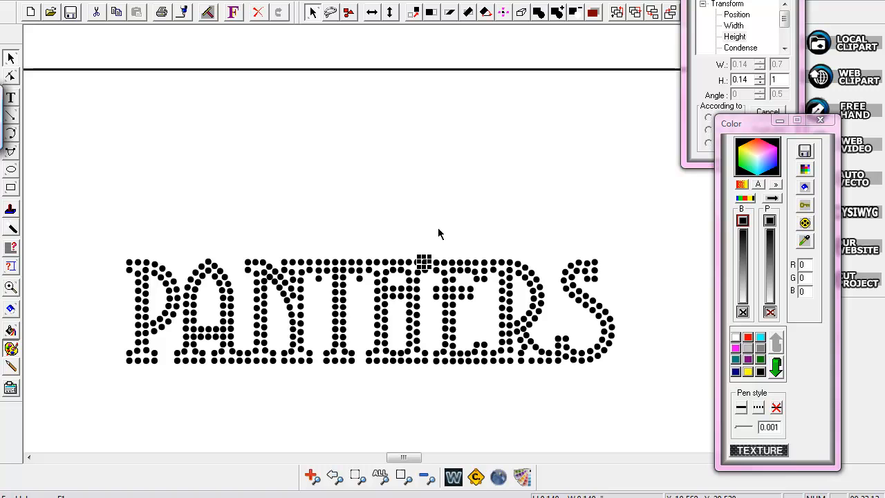
pyautogui.moveTo(756, 124); pyautogui.dragTo(726, 62)
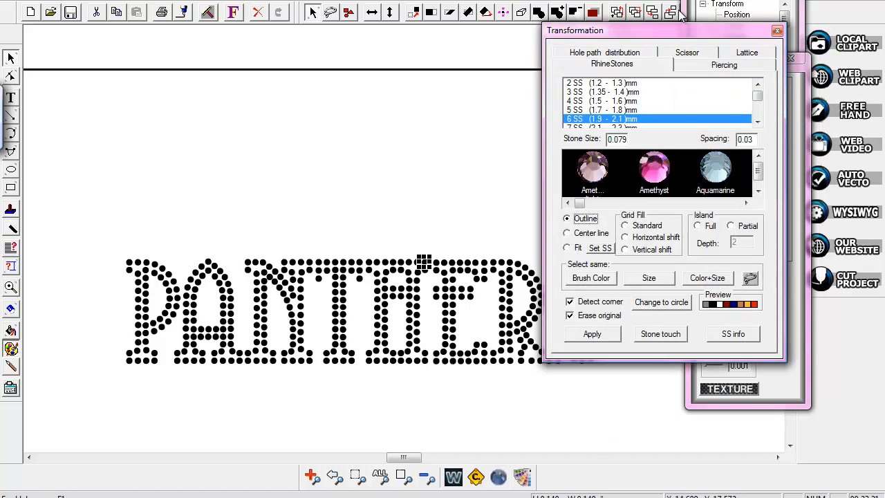
pyautogui.moveTo(653, 33); pyautogui.dragTo(738, 59)
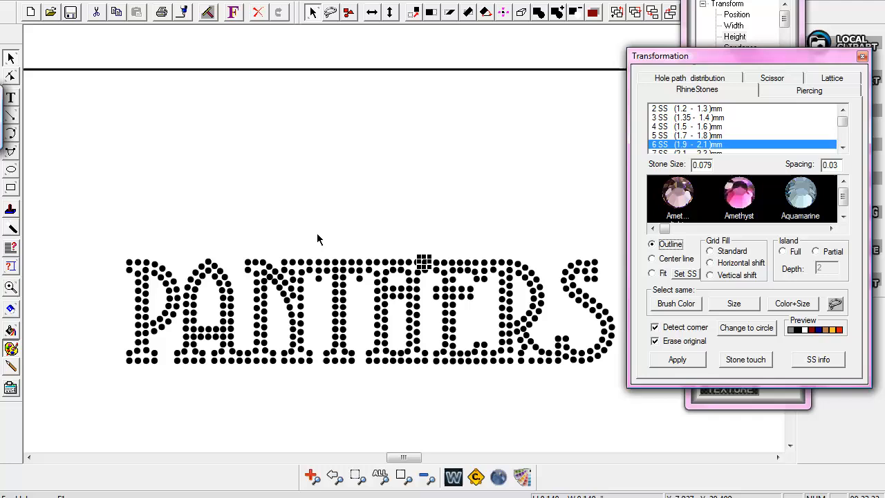
pyautogui.click(264, 263)
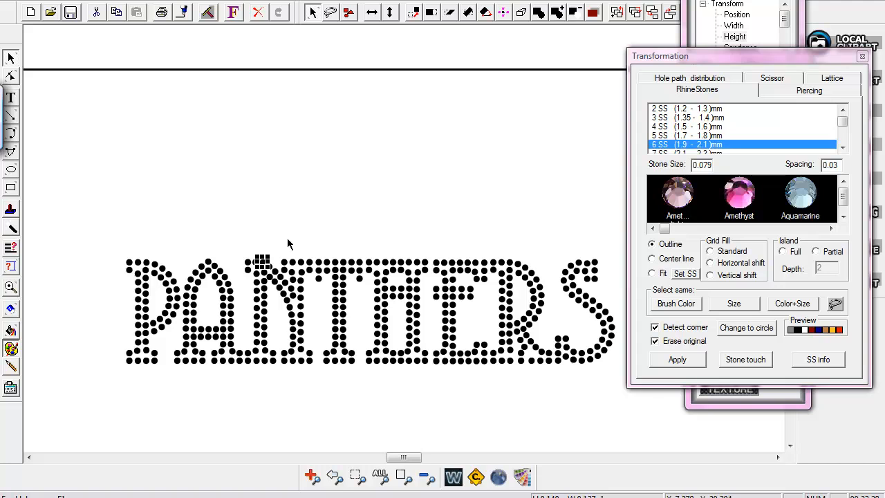
pyautogui.moveTo(399, 457); pyautogui.dragTo(402, 459)
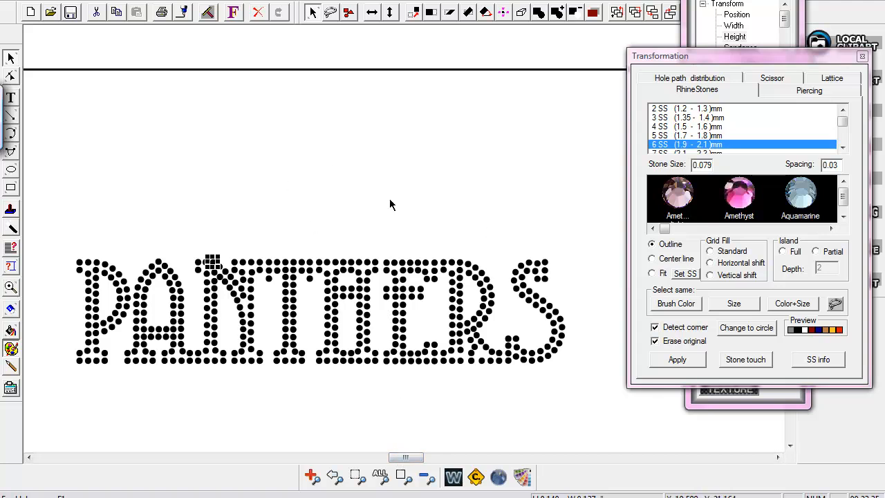
# - Select a stone at the top of the R and choose the 13 SS (3.2 - 3.4 mm) stone size
pyautogui.click(407, 212)
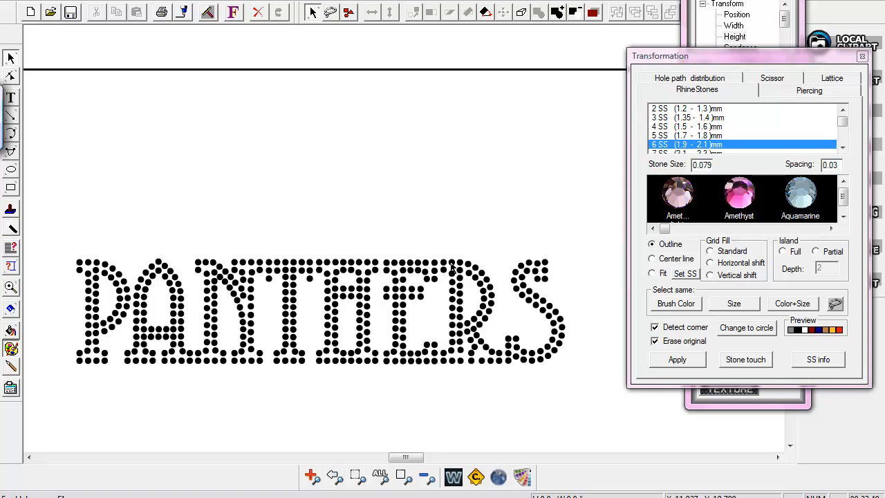
pyautogui.click(451, 262)
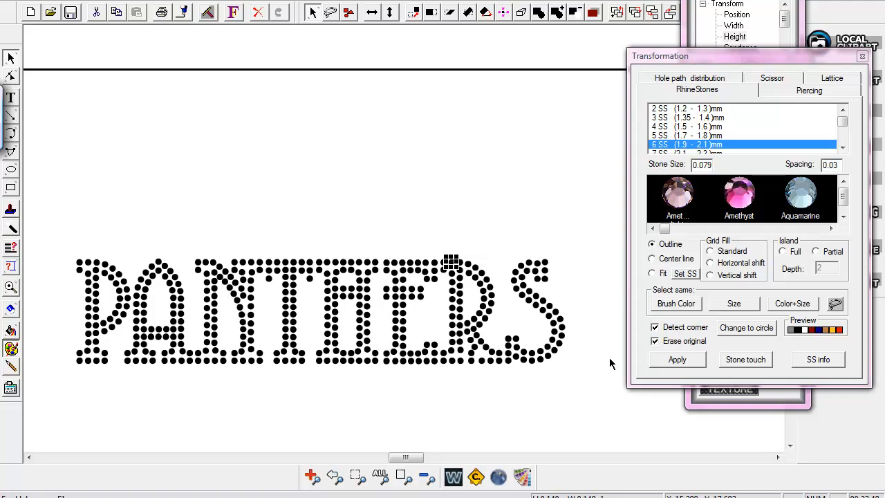
pyautogui.click(842, 147)
pyautogui.click(842, 147)
pyautogui.click(842, 147)
pyautogui.click(842, 147)
pyautogui.click(841, 147)
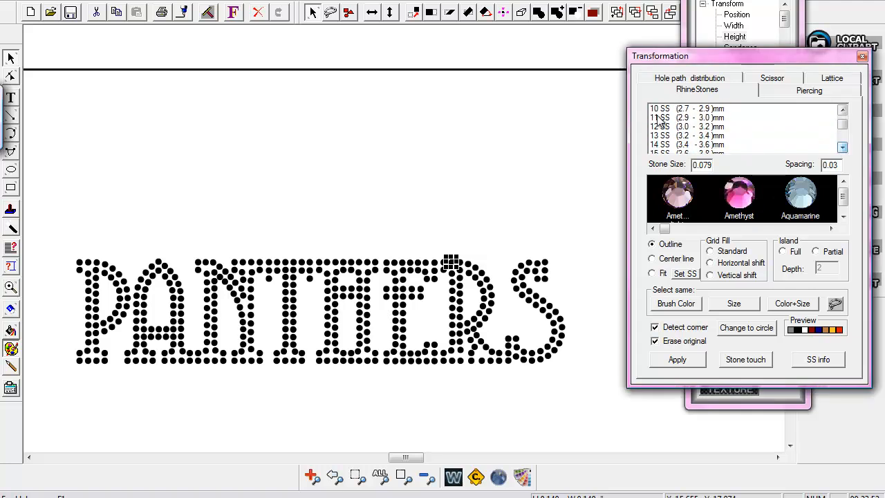
pyautogui.click(660, 138)
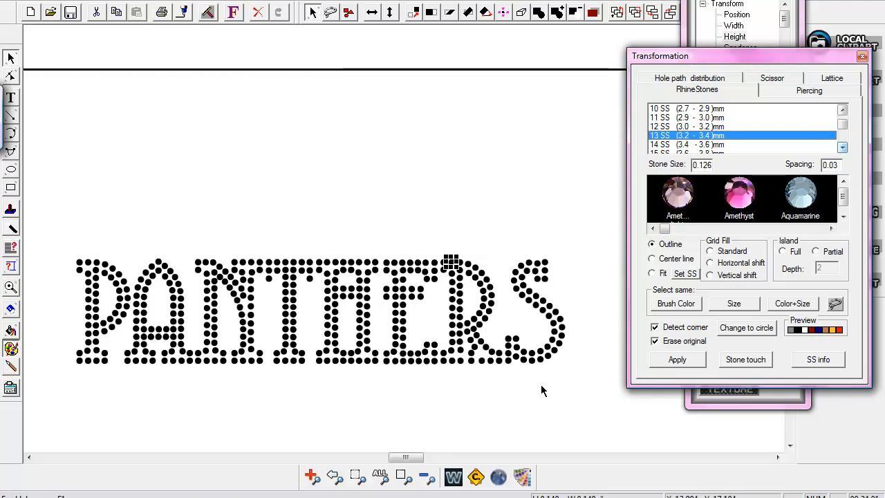
# - Group all the PANTHERS stones and scale the design down proportionally to about 10.11 inches wide
pyautogui.moveTo(55, 221); pyautogui.dragTo(597, 414)
pyautogui.click(232, 2)
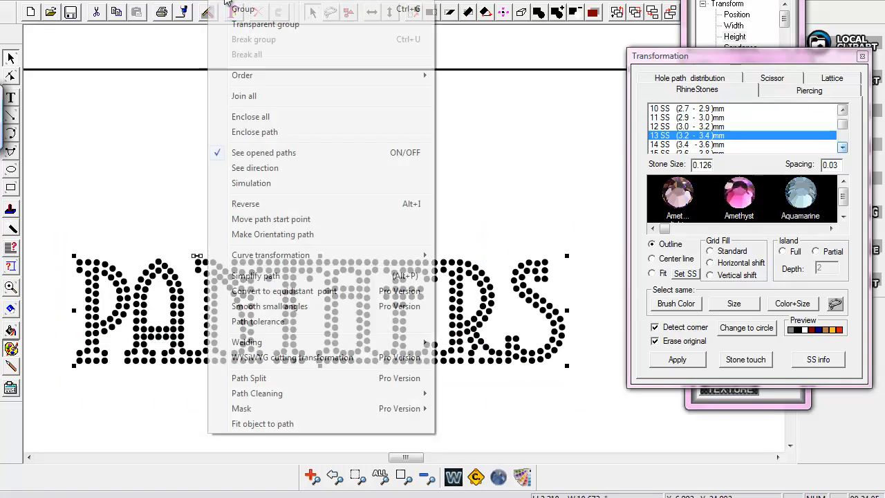
pyautogui.click(240, 13)
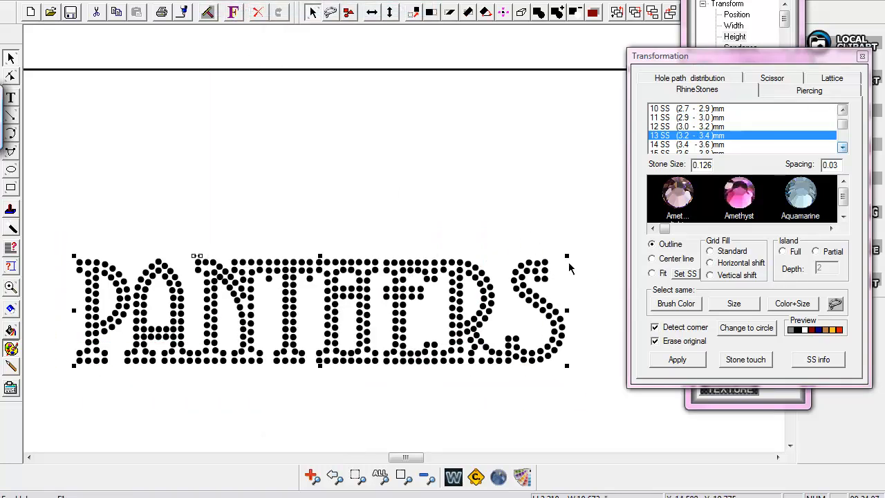
pyautogui.moveTo(568, 256); pyautogui.dragTo(542, 265)
pyautogui.click(583, 279)
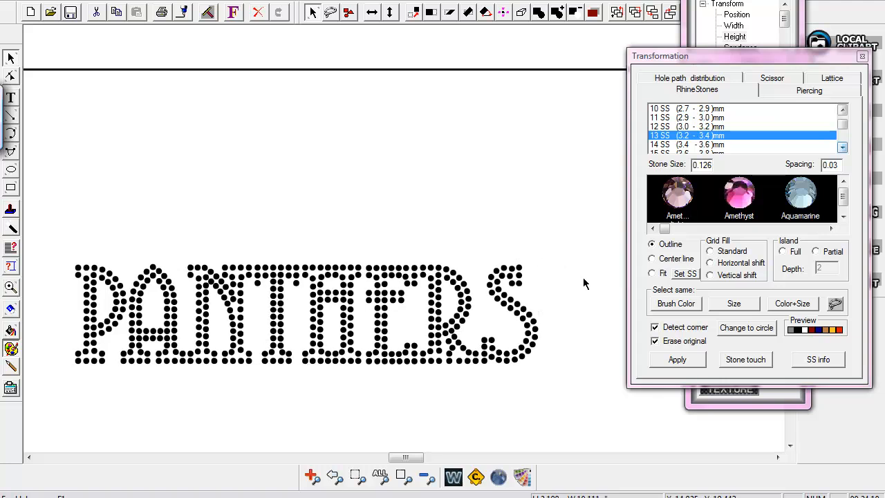
# - Check a stone at the top of the S, and scale the whole grouped design down to about 9.55 inches wide
pyautogui.click(508, 277)
pyautogui.click(537, 264)
pyautogui.click(520, 269)
pyautogui.click(57, 228)
pyautogui.moveTo(59, 232); pyautogui.dragTo(628, 429)
pyautogui.moveTo(538, 263); pyautogui.dragTo(522, 286)
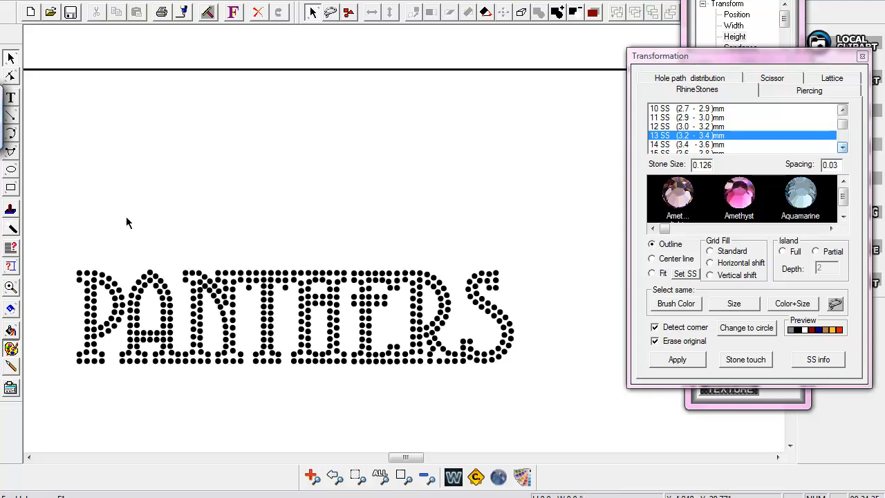
# - Break the PANTHERS group apart and check the size of a single stone at the top of the S
pyautogui.moveTo(47, 229); pyautogui.dragTo(582, 387)
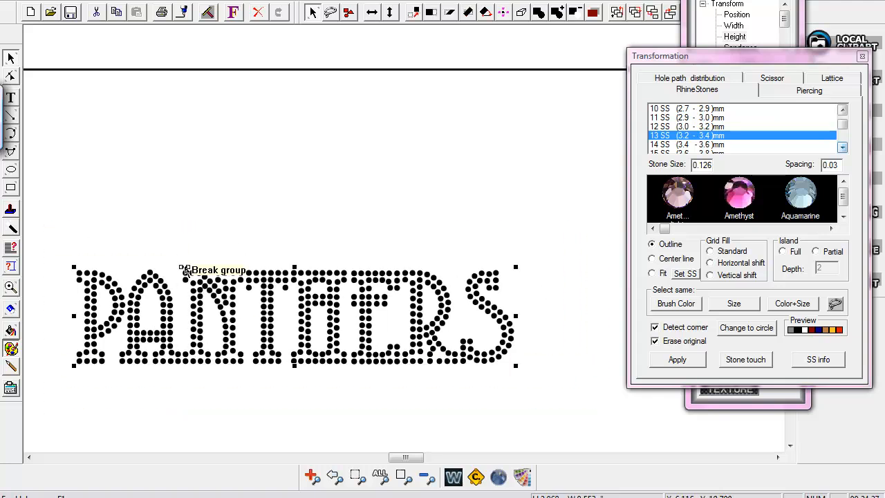
pyautogui.click(496, 277)
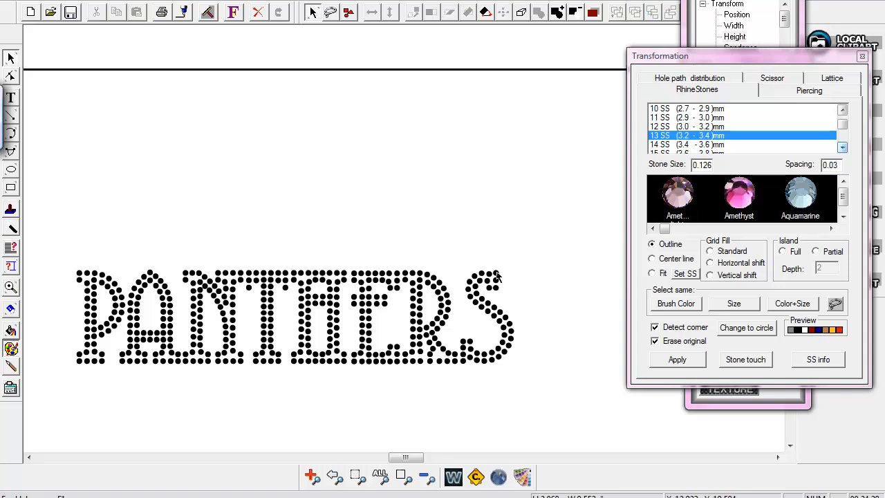
pyautogui.click(495, 272)
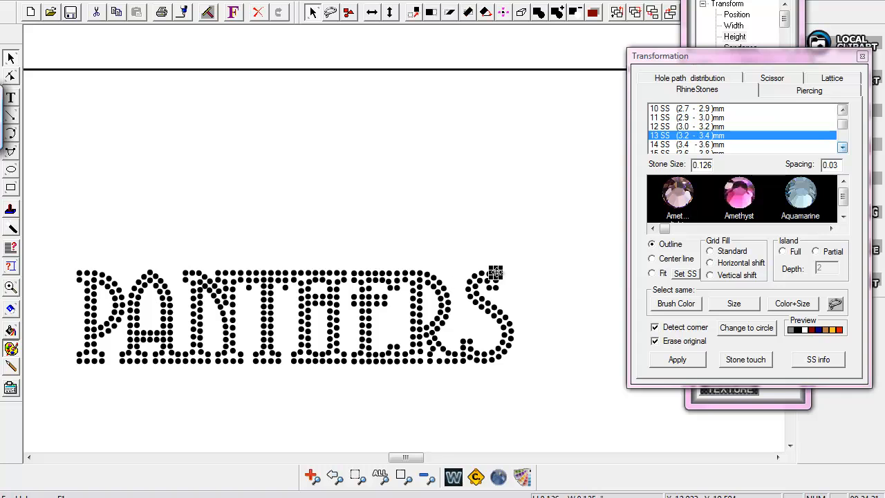
pyautogui.click(362, 236)
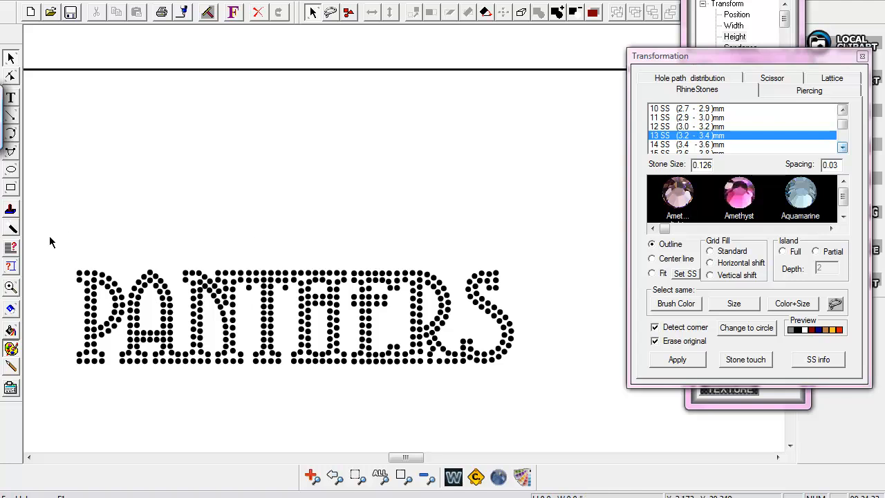
# - Regroup the stones and enlarge the design to about 9.63 inches wide, ungrouping it to check a stone on the S
pyautogui.moveTo(538, 377); pyautogui.dragTo(543, 394)
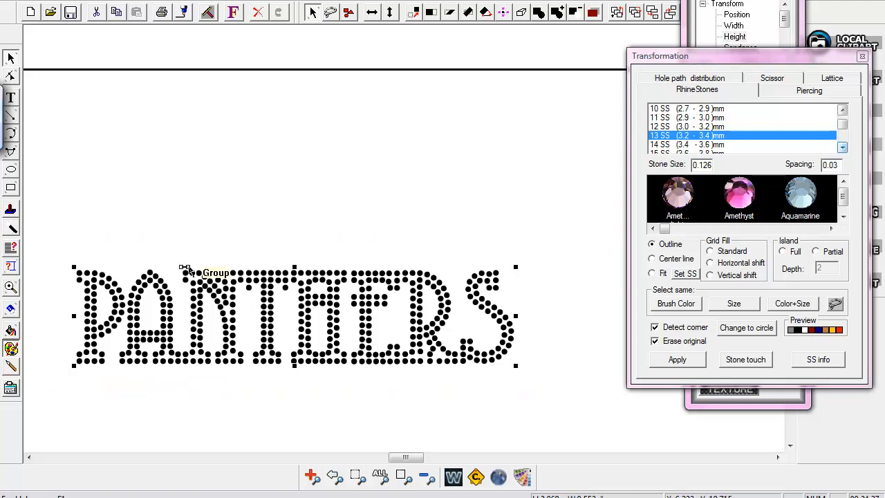
pyautogui.moveTo(517, 267); pyautogui.dragTo(519, 266)
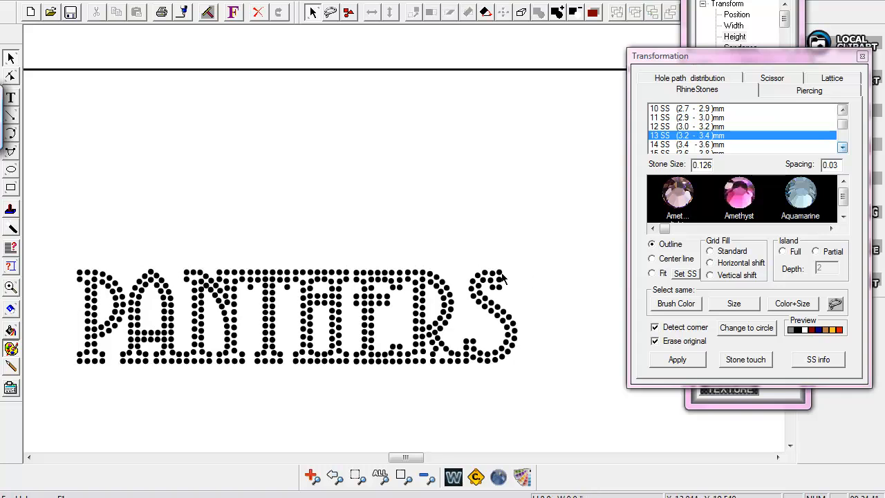
pyautogui.click(265, 277)
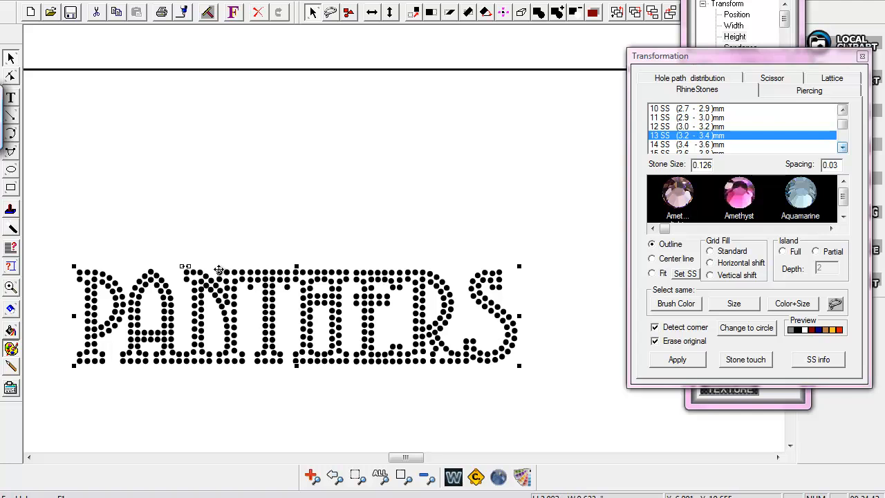
pyautogui.click(500, 275)
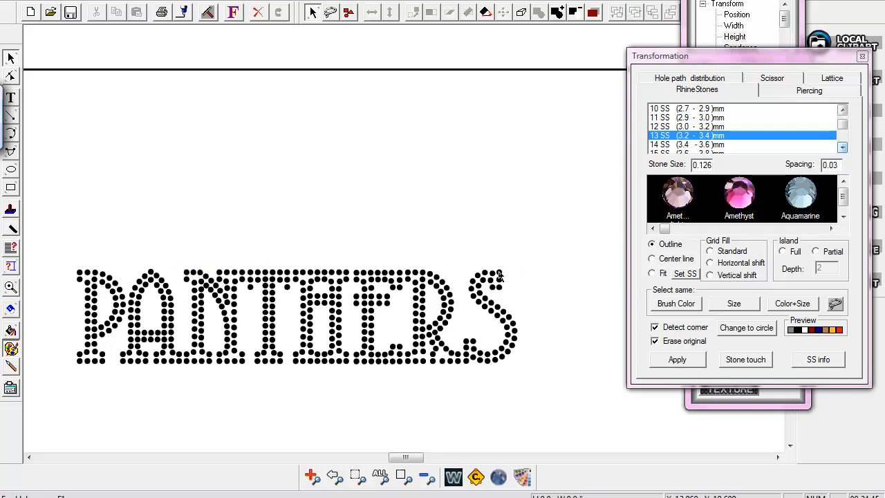
pyautogui.click(498, 271)
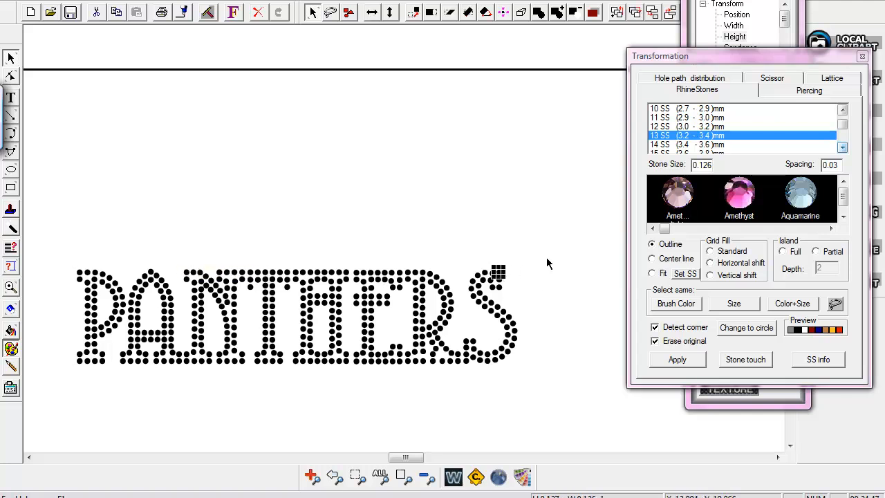
# - Select all the PANTHERS stones and change them to true circles
pyautogui.click(562, 265)
pyautogui.moveTo(60, 244); pyautogui.dragTo(546, 412)
pyautogui.click(738, 330)
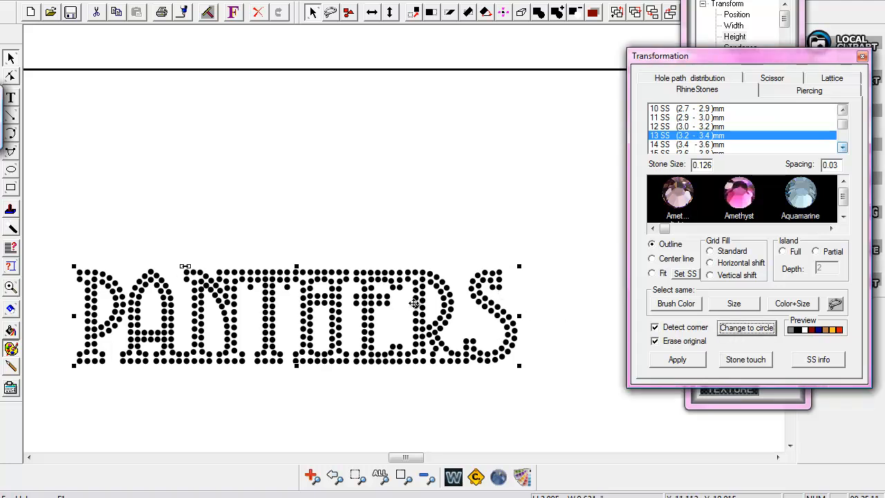
# - Check the sizes of single stones at the top of the S and the N, and clear the selection
pyautogui.click(537, 292)
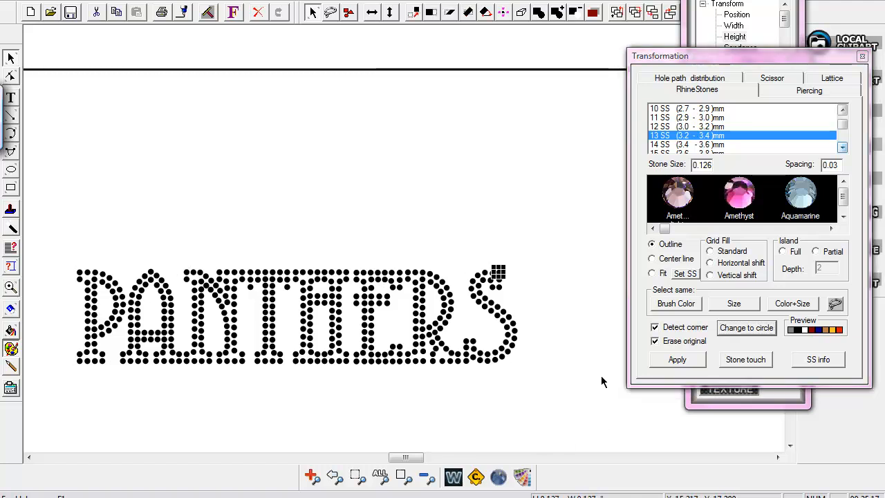
pyautogui.click(571, 305)
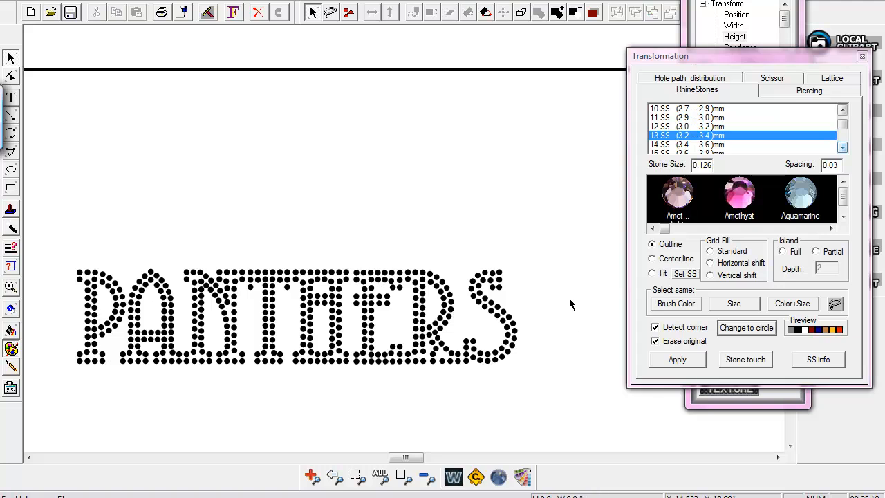
pyautogui.click(200, 283)
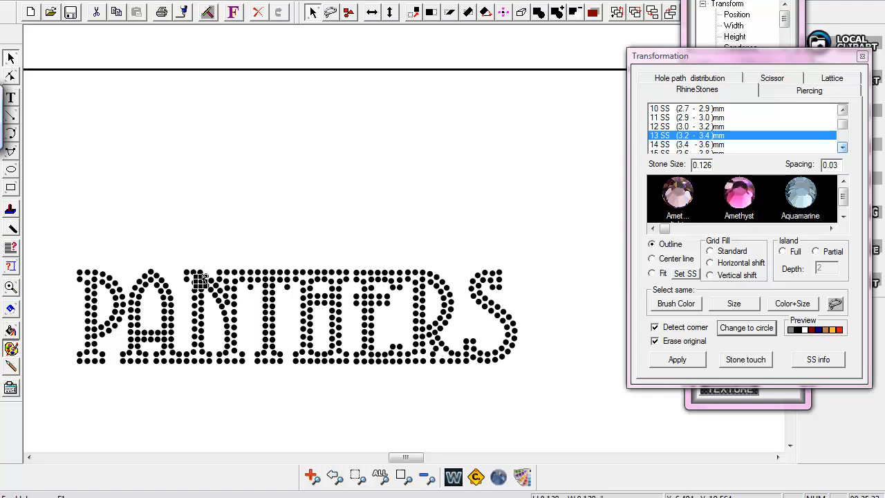
pyautogui.click(262, 217)
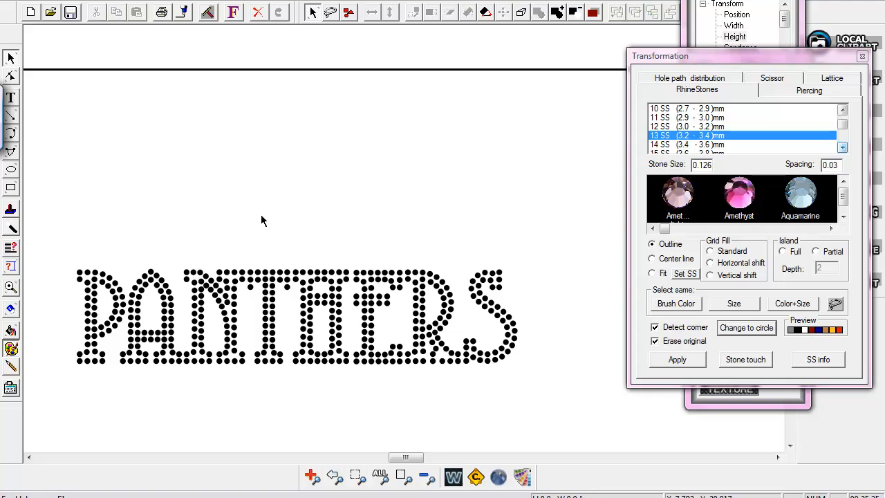